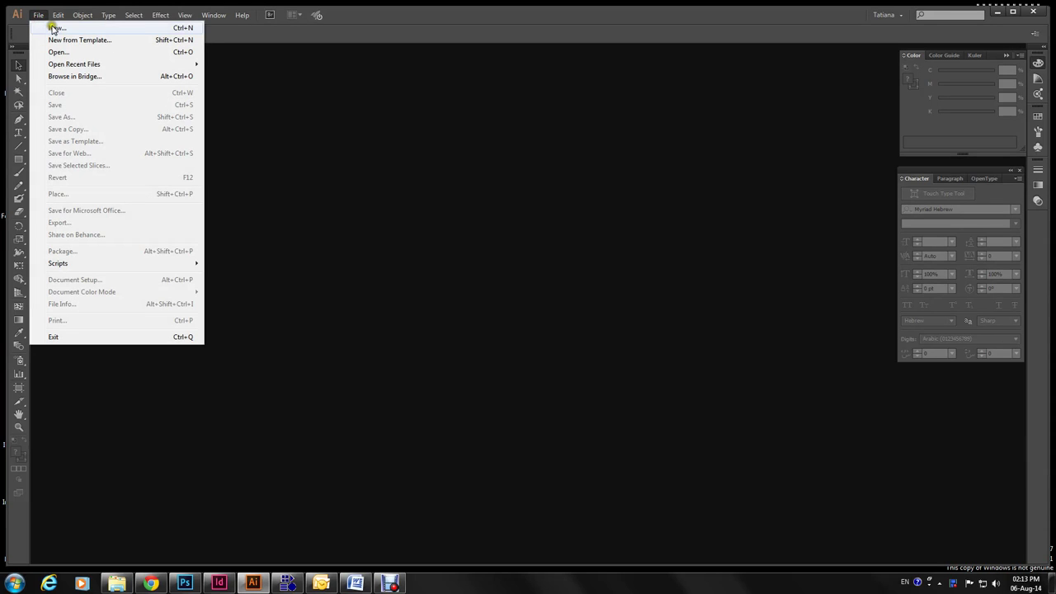
Start a new Print-profile document named CD, 120 mm wide by 120 mm high
left_click(39, 17)
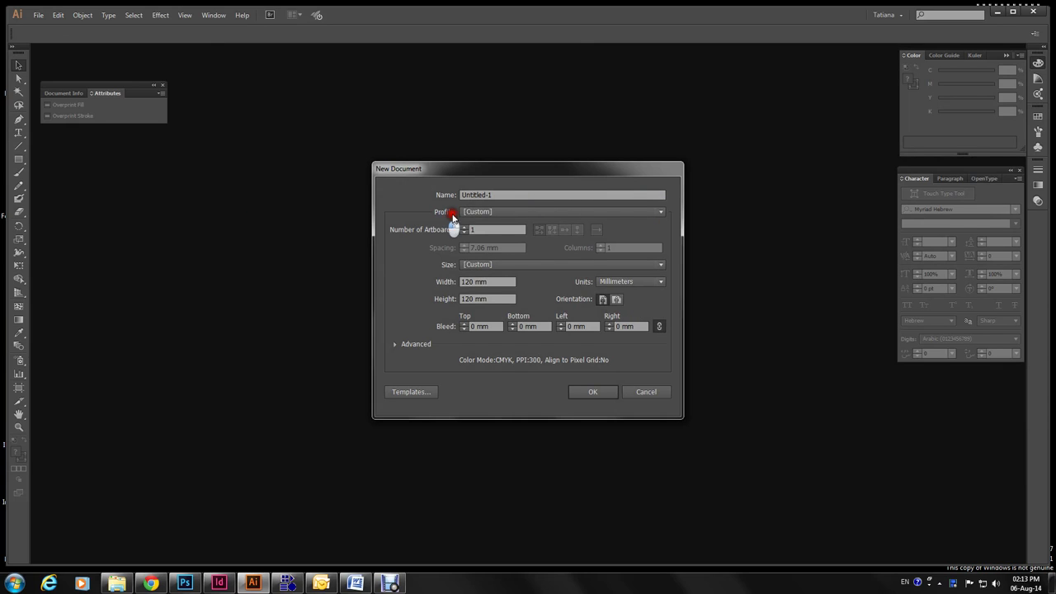
left_click(506, 195)
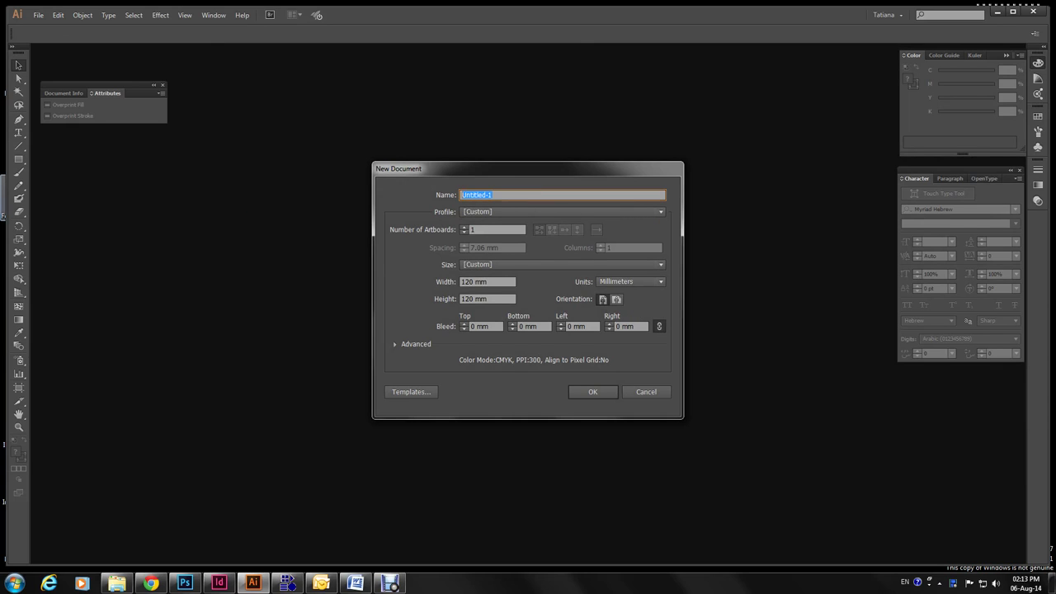
type("CD")
left_click(663, 213)
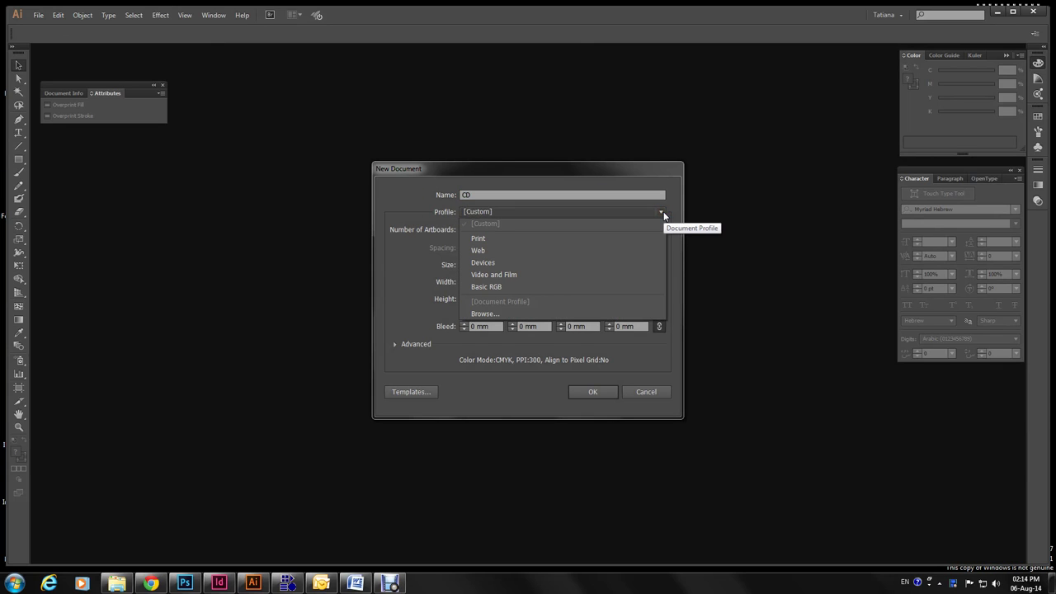
left_click(480, 237)
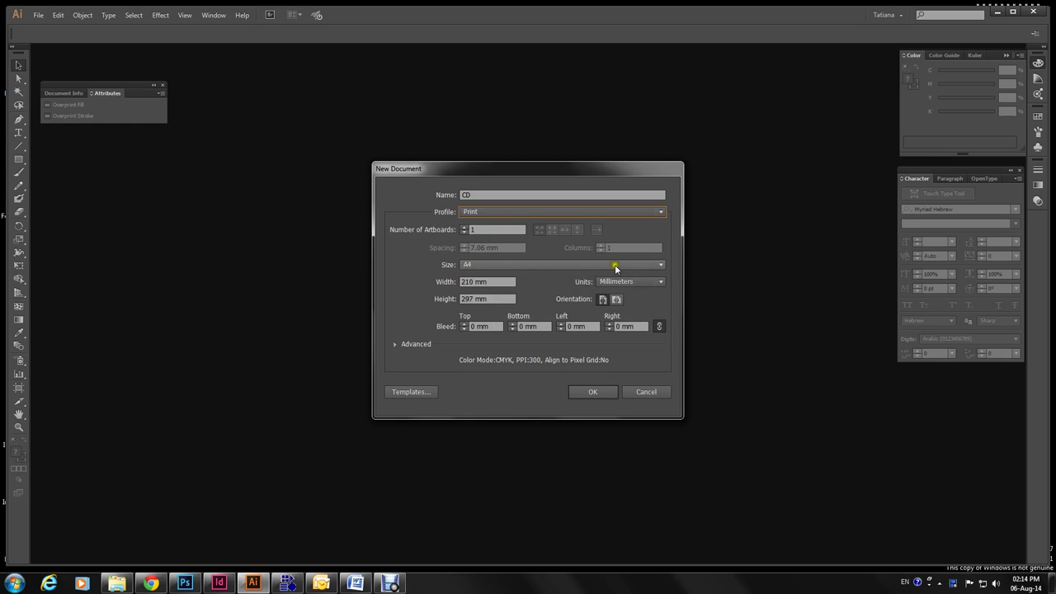
double_click(472, 282)
type("1")
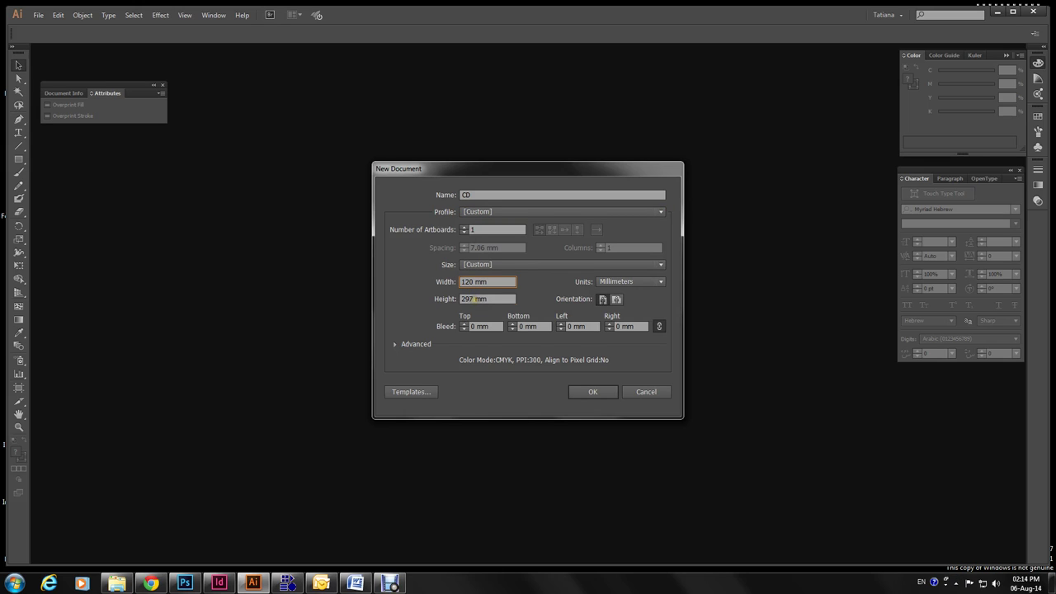
double_click(475, 298)
type("120")
left_click(581, 392)
left_click(587, 392)
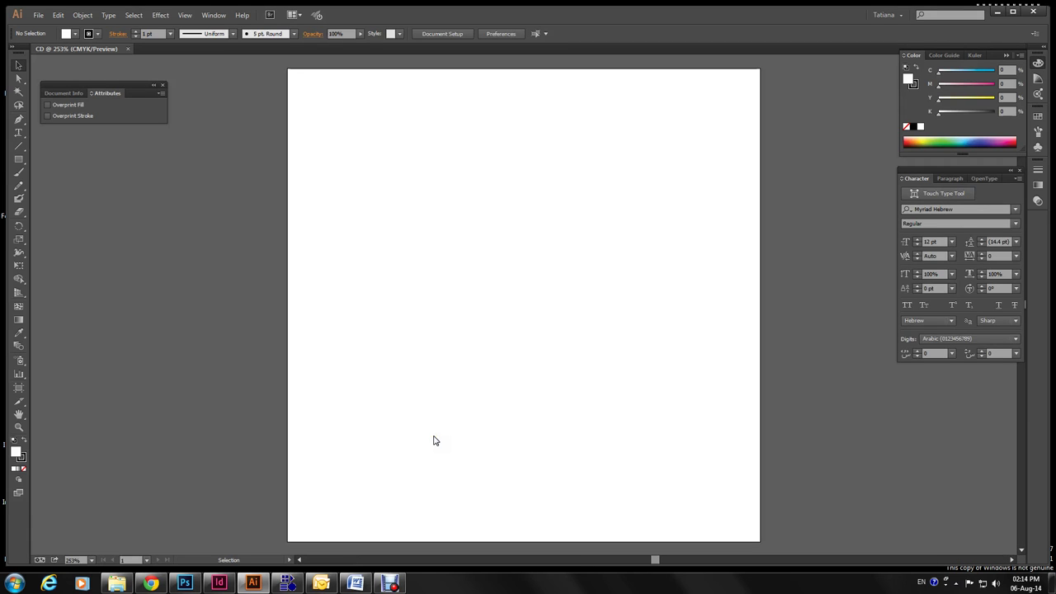
Paste the CD label artwork, centre it horizontally and vertically on the artboard, then deselect
left_click(466, 440)
right_click(517, 428)
key("ctrl+v")
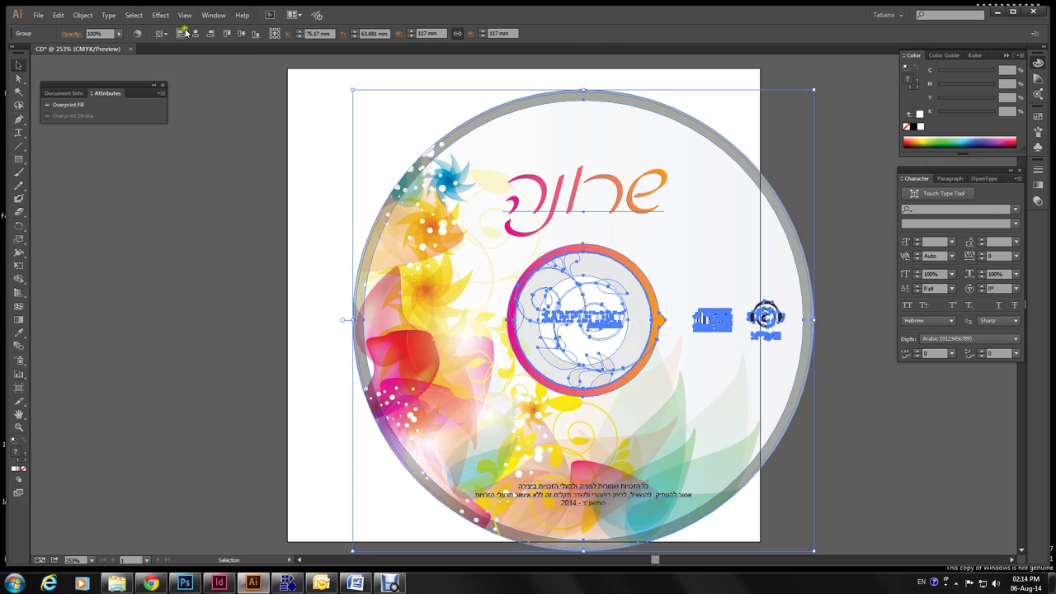
left_click(241, 33)
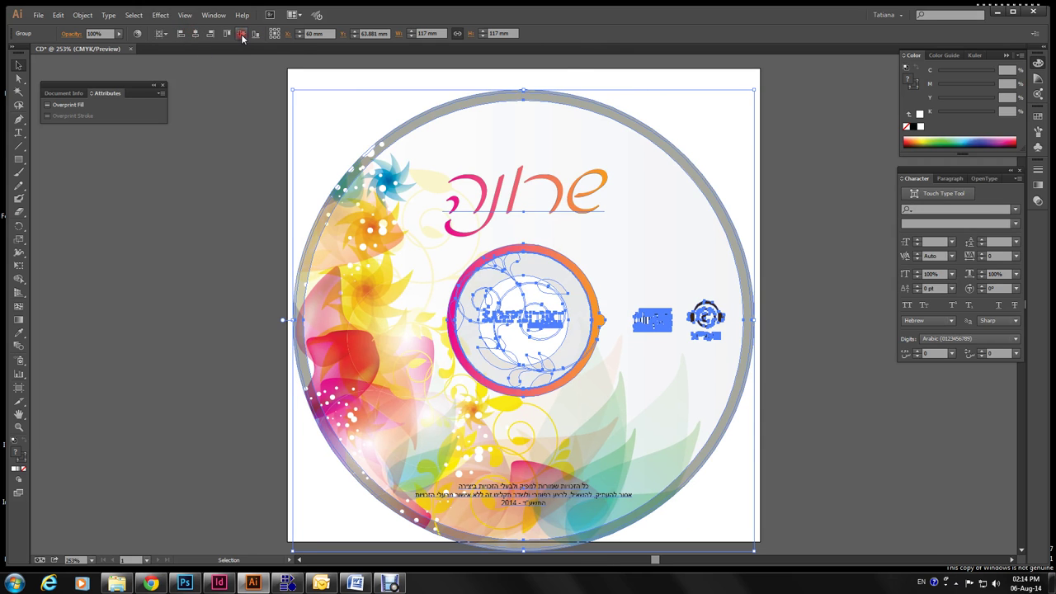
left_click(241, 34)
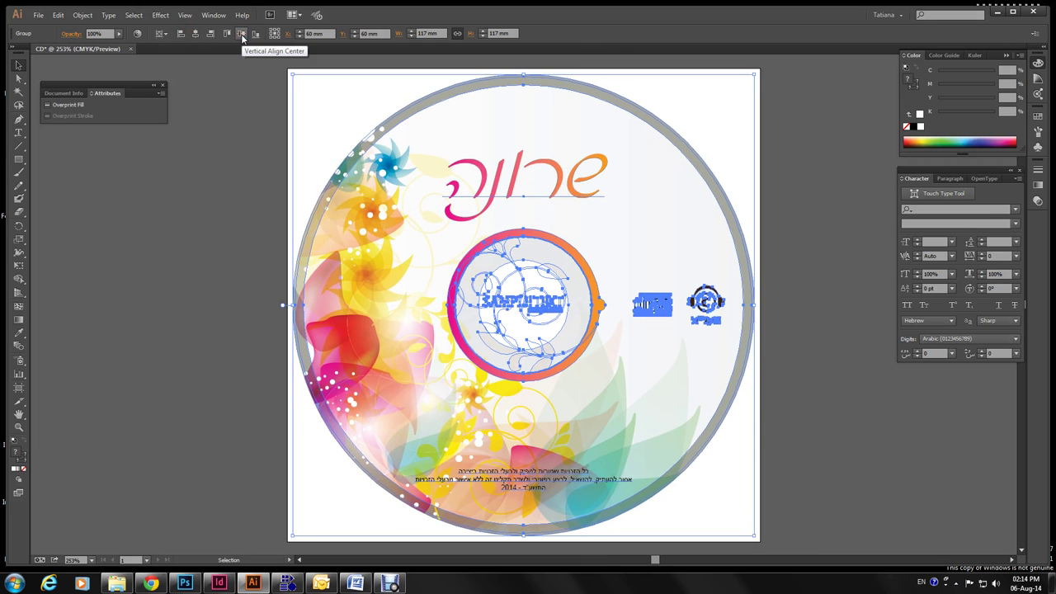
left_click(796, 299)
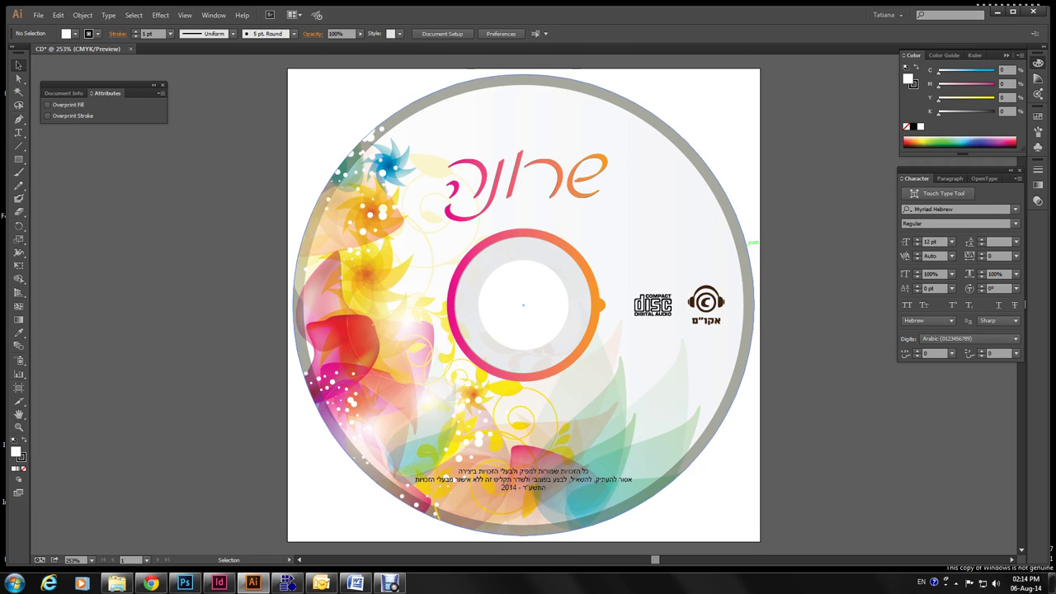
left_click(747, 244)
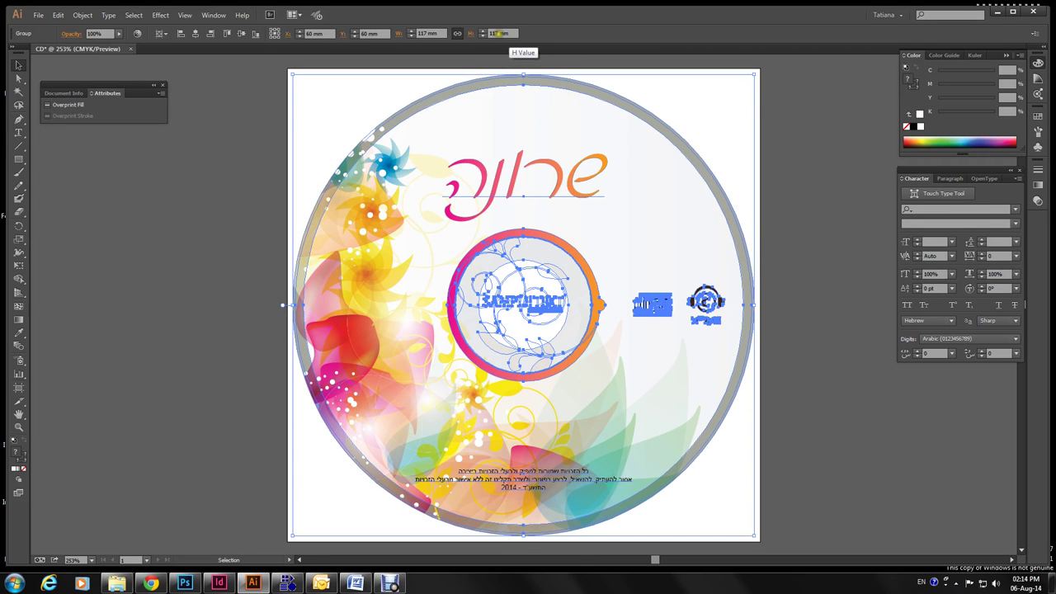
left_click(426, 34)
left_click(797, 268)
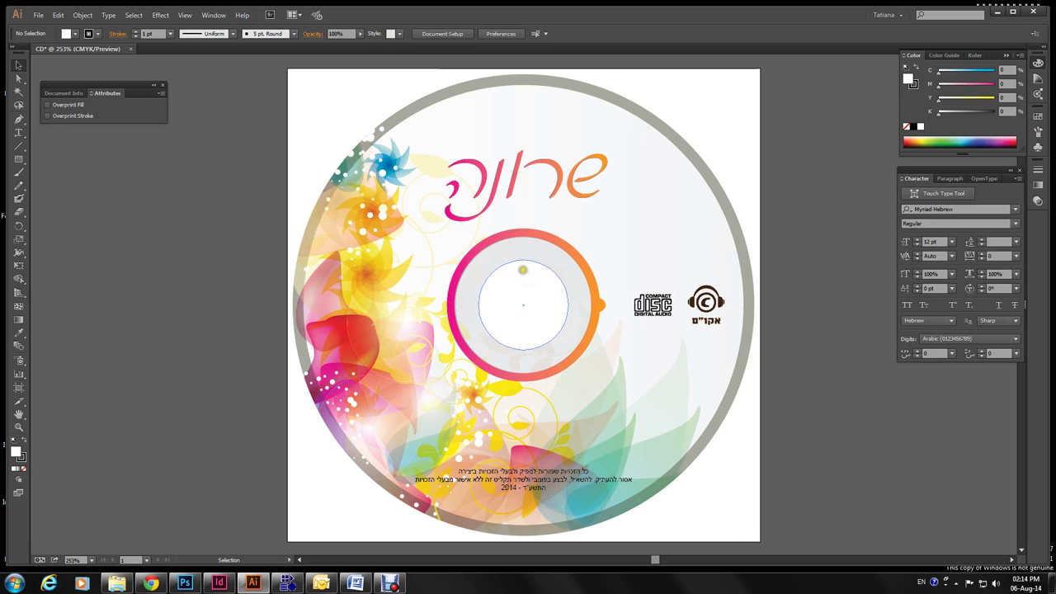
left_click(522, 270)
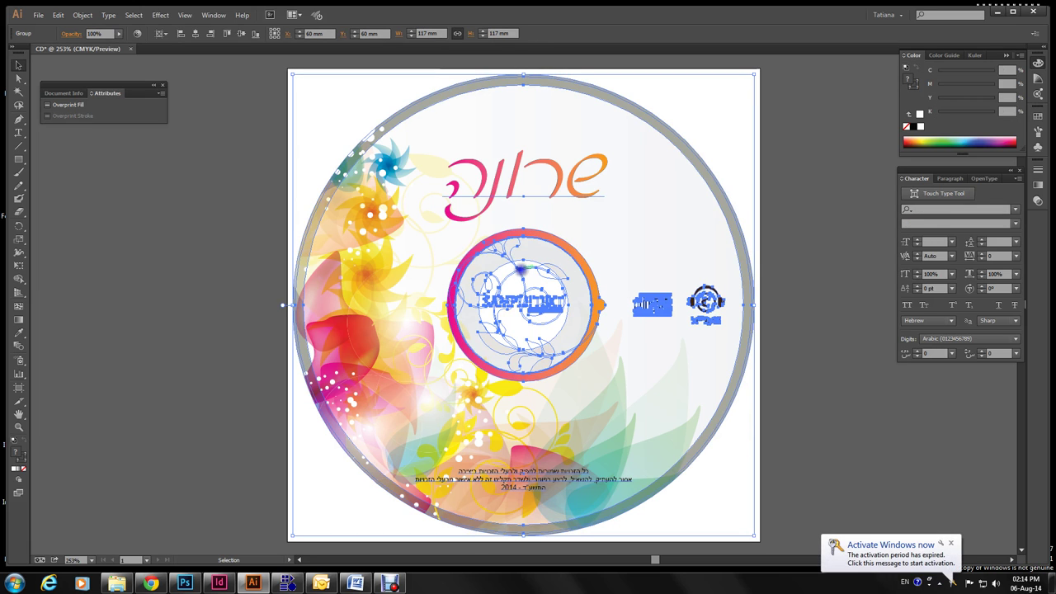
right_click(523, 281)
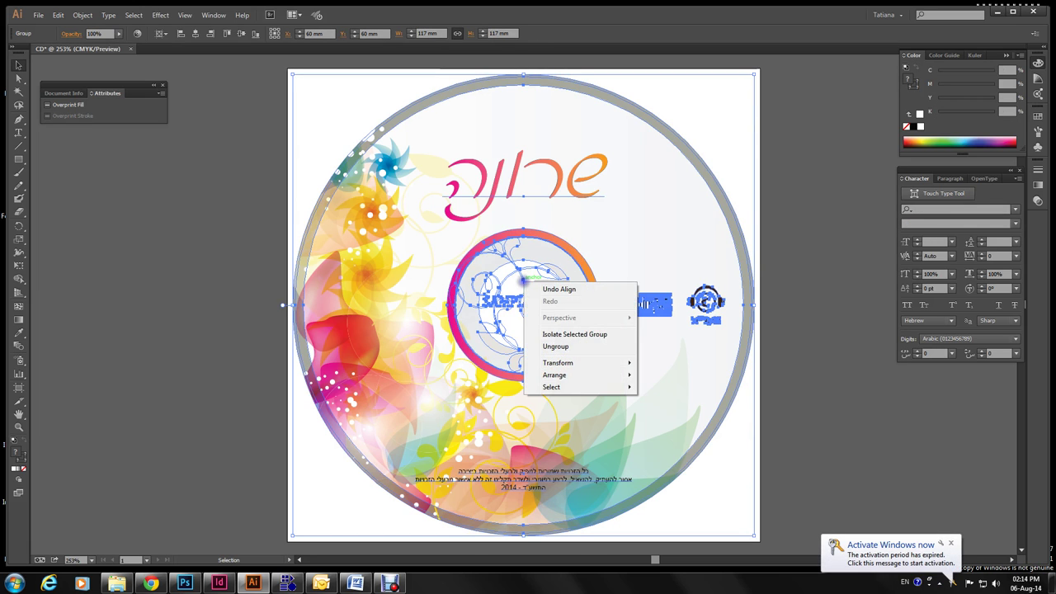
Resize the inner white hole circle to 23 mm and check the surrounding hub ring
left_click(825, 351)
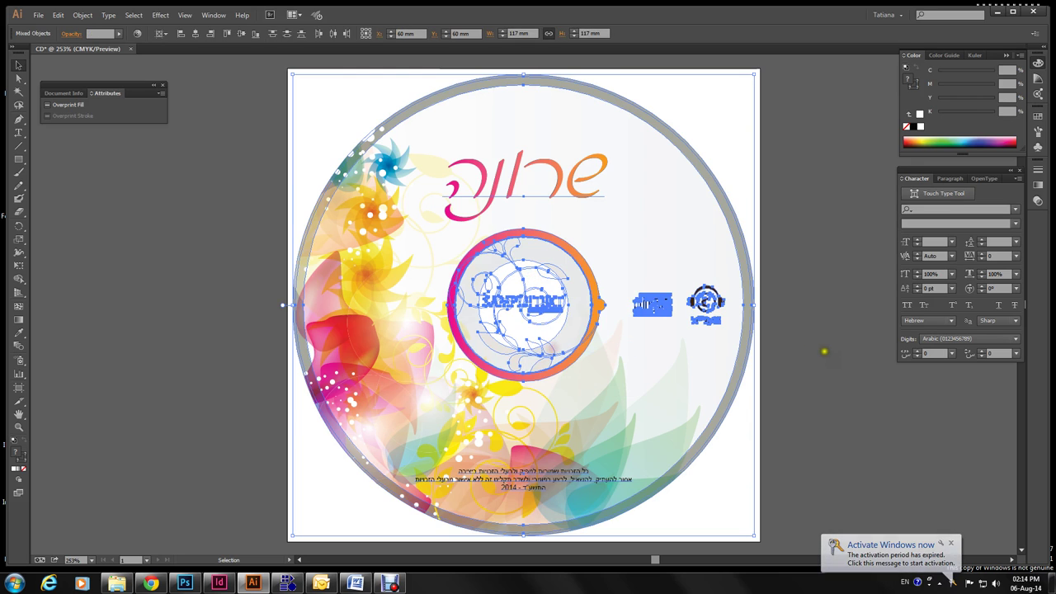
left_click(538, 288)
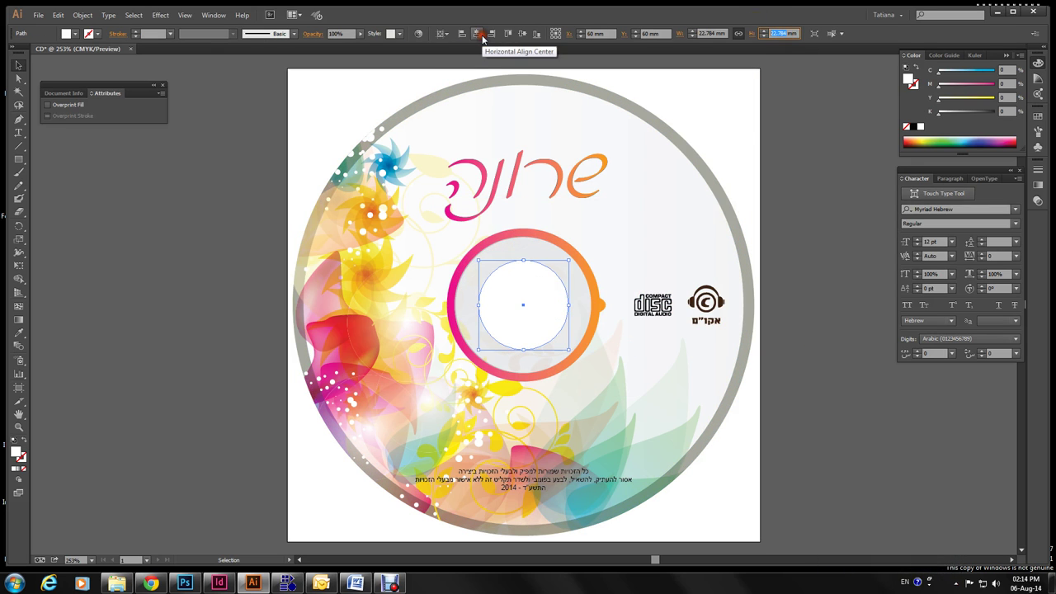
type("23")
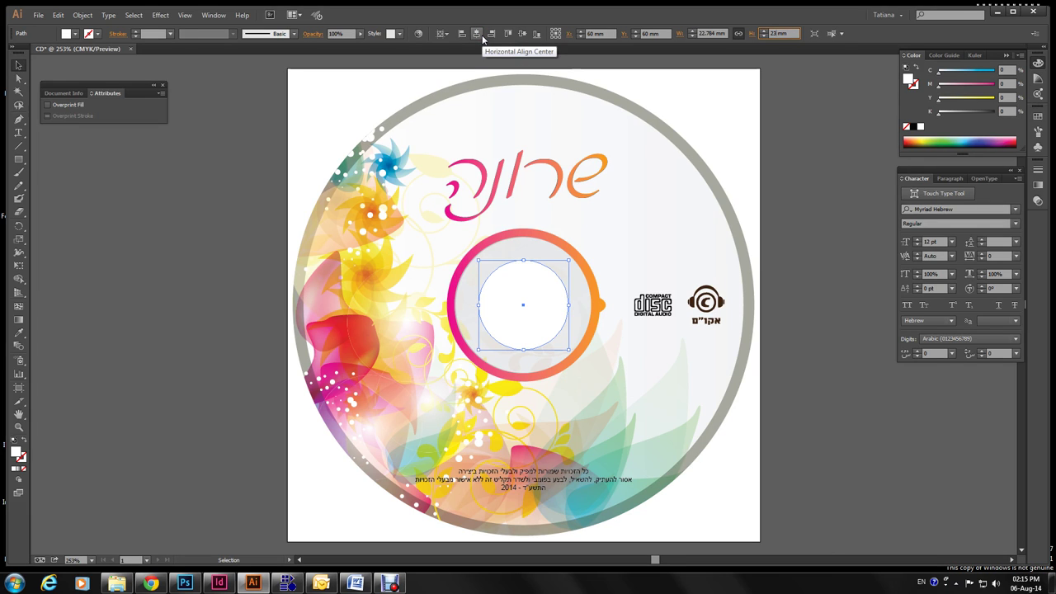
key("Return")
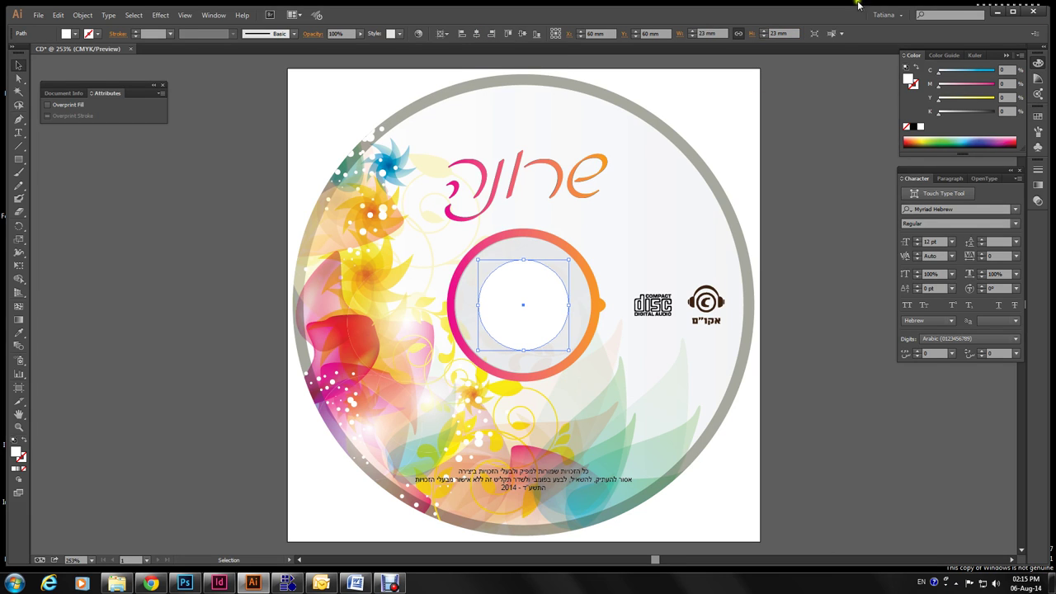
left_click(509, 244)
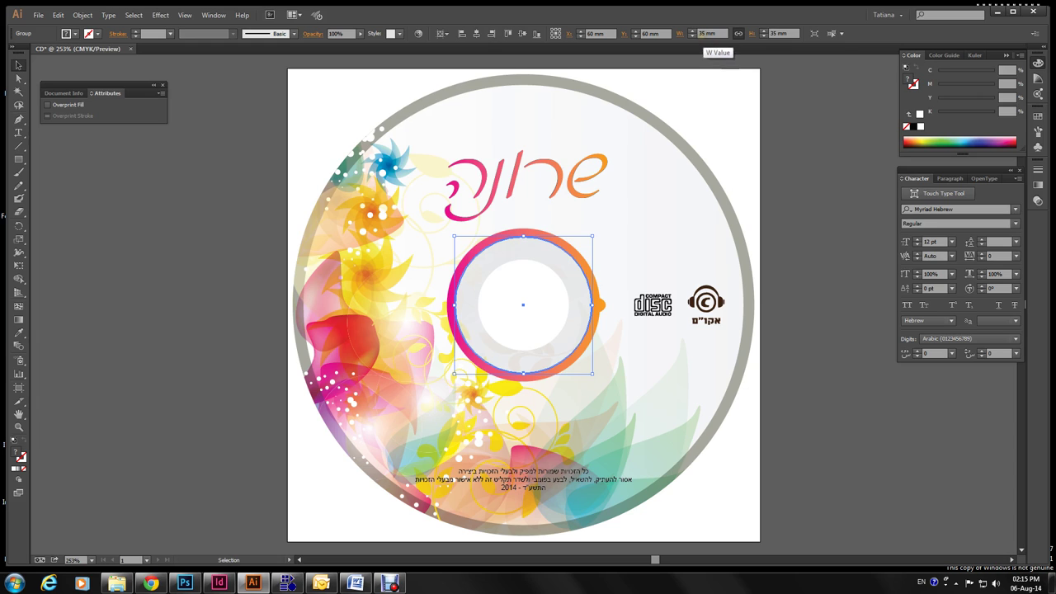
left_click(835, 307)
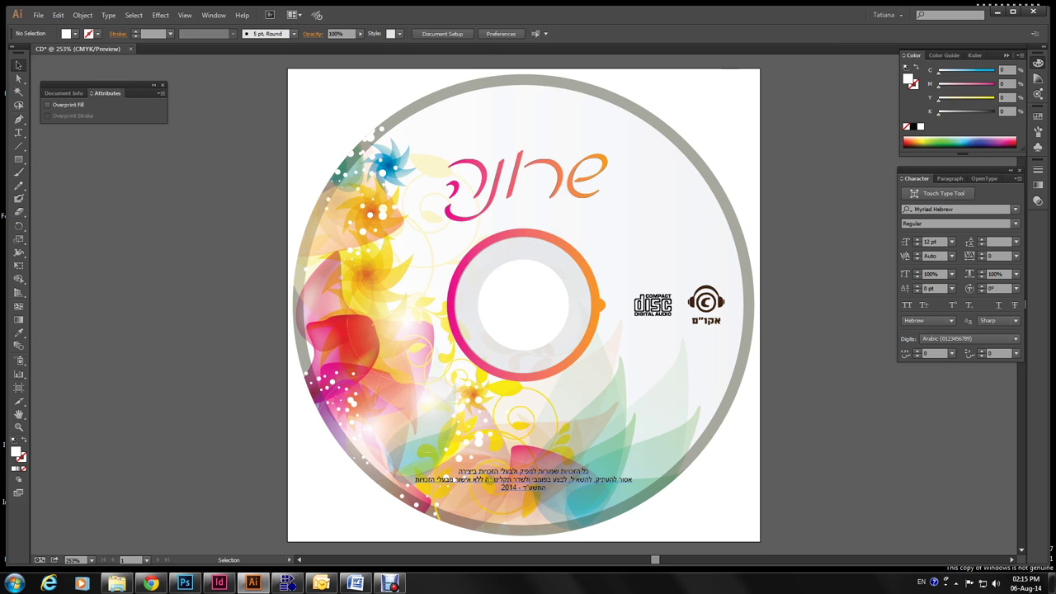
Set the Hebrew copyright text to 6 pt and nudge it up two steps
left_click(488, 478)
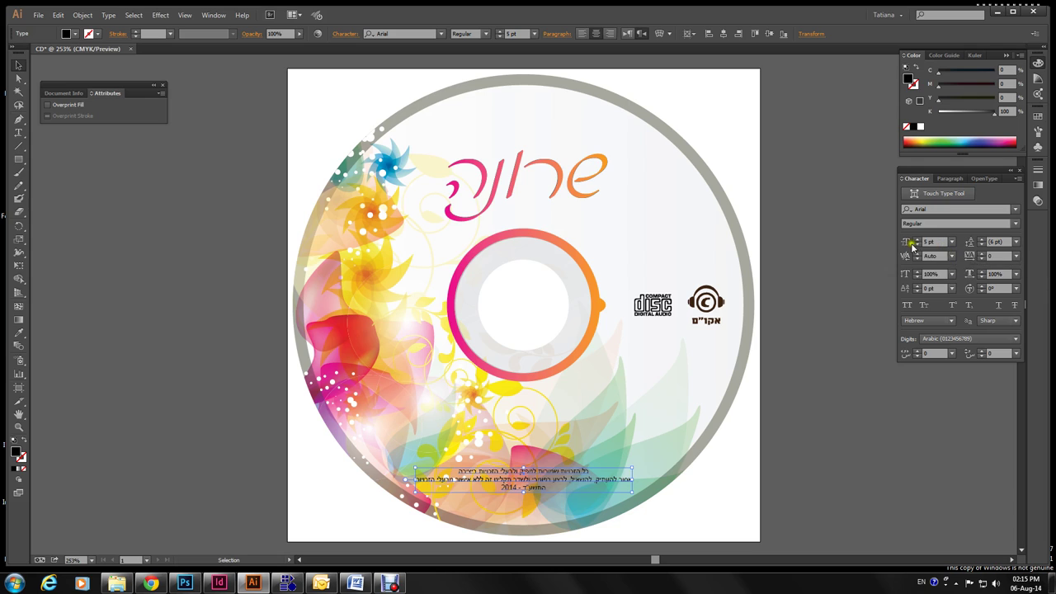
left_click(926, 245)
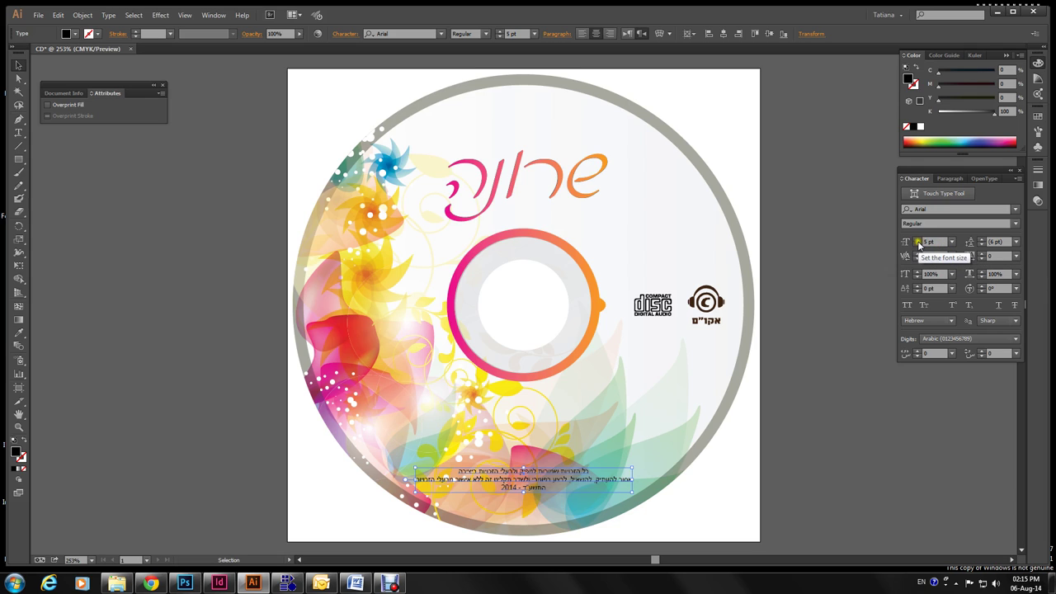
left_click(917, 241)
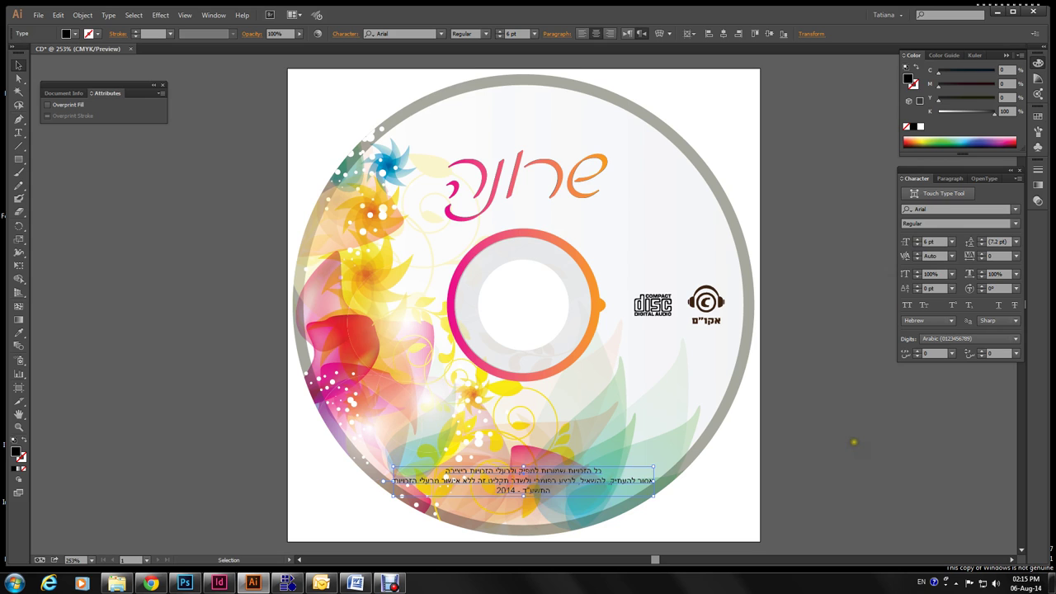
key("Up")
key("Up")
key("Up")
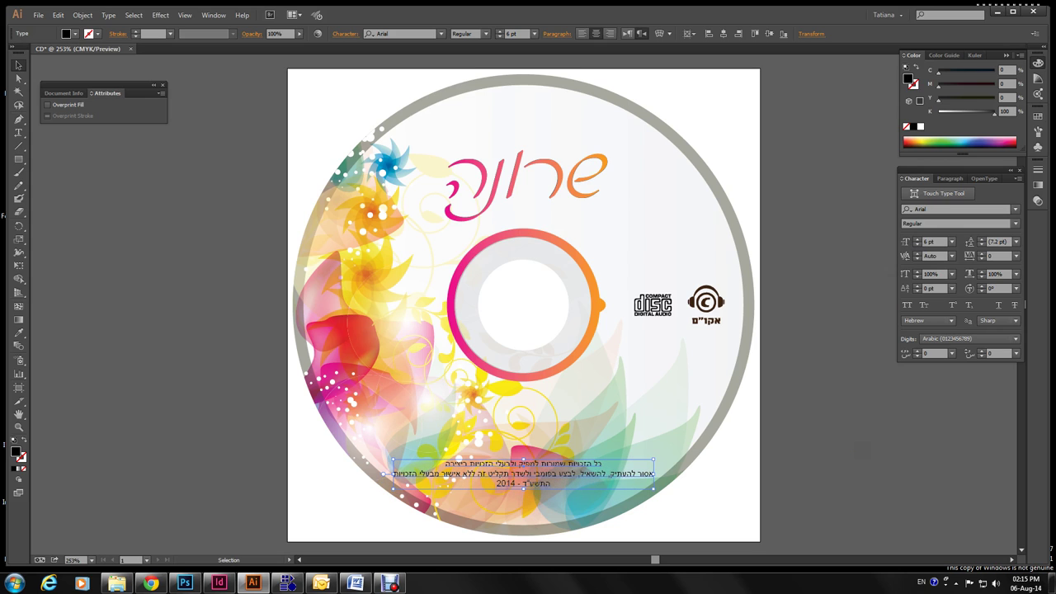
key("Up")
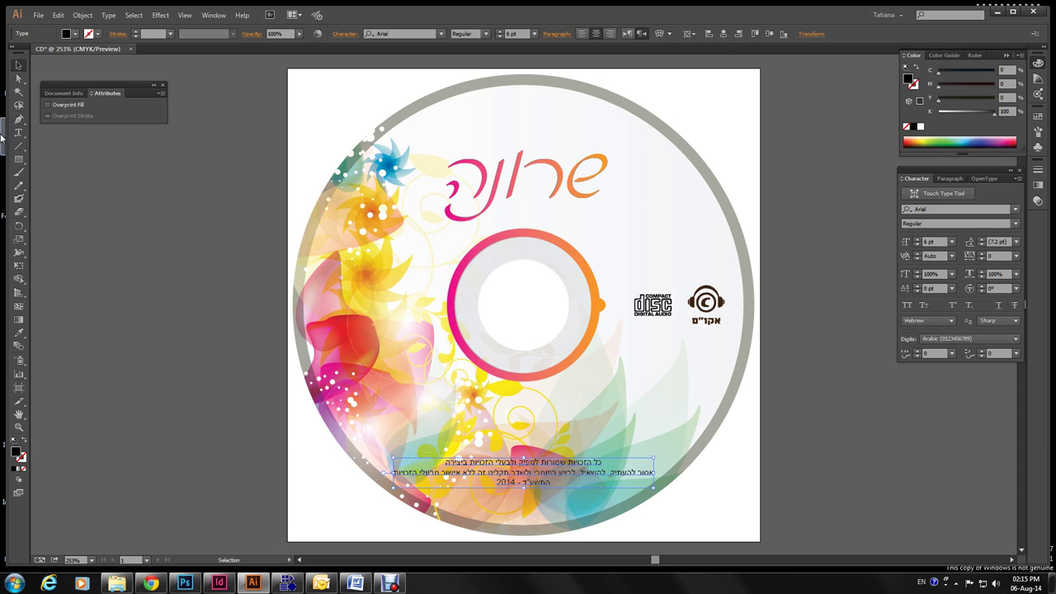
Turn on Overprint Fill for the copyright text and the Compact Disc logo
left_click(47, 106)
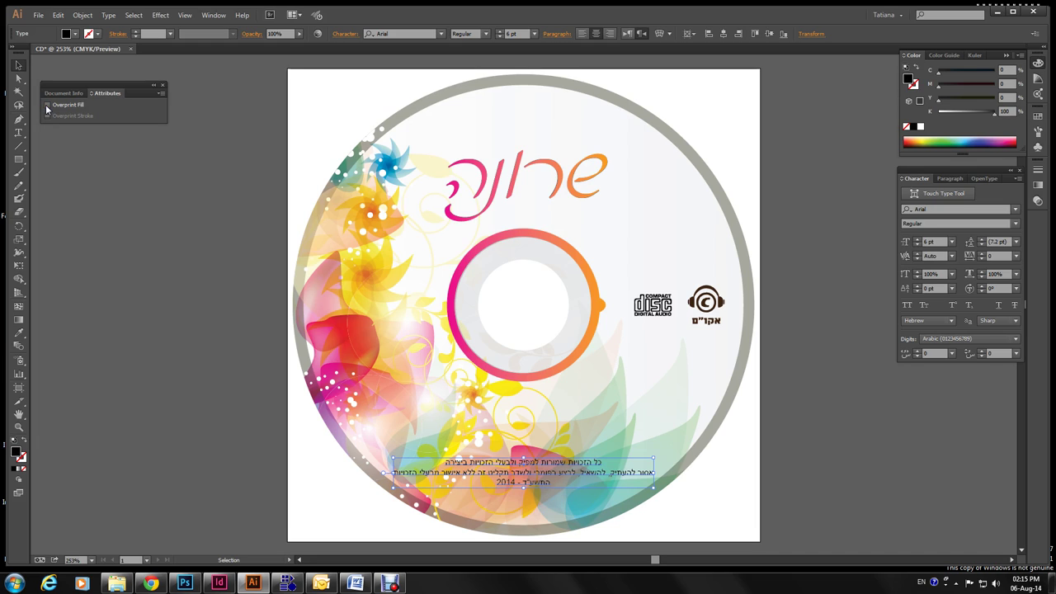
left_click(47, 106)
left_click(146, 245)
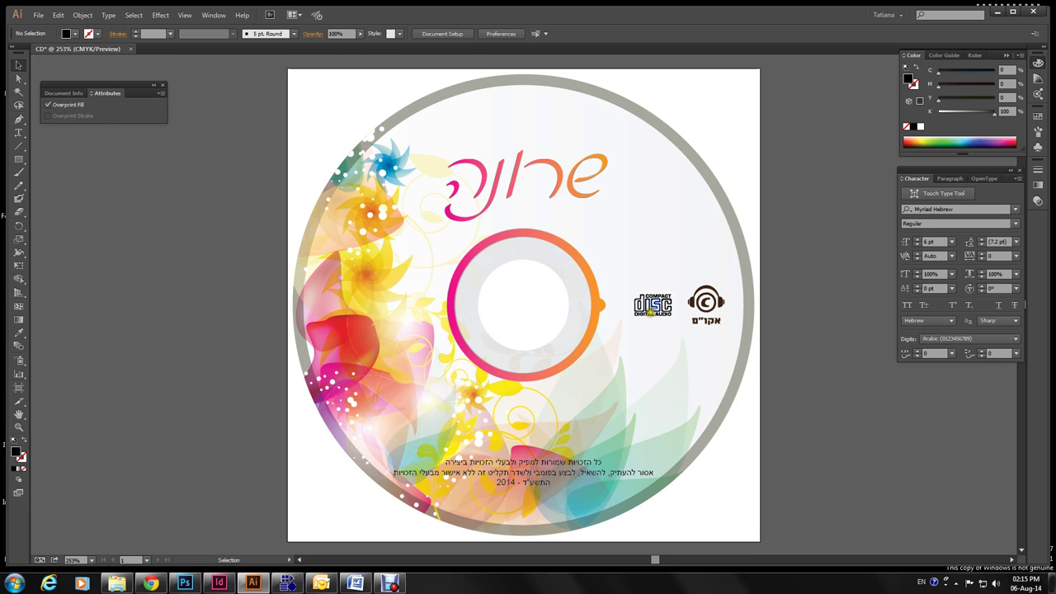
double_click(651, 310)
left_click(650, 310)
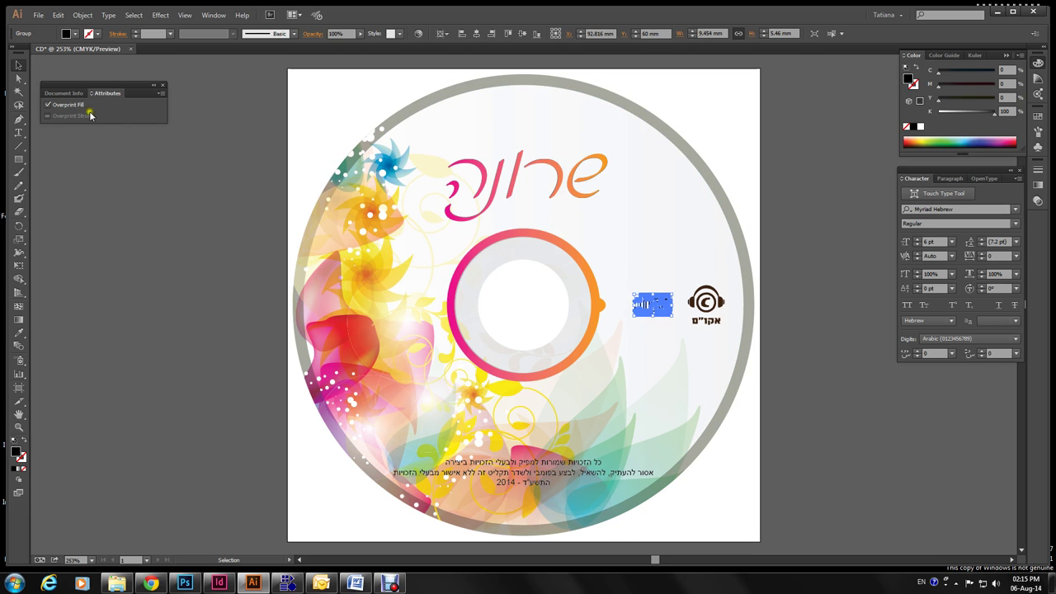
left_click(49, 105)
Make the headphones logo C0 M0 Y0 K100 black with Overprint Fill
left_click(706, 304)
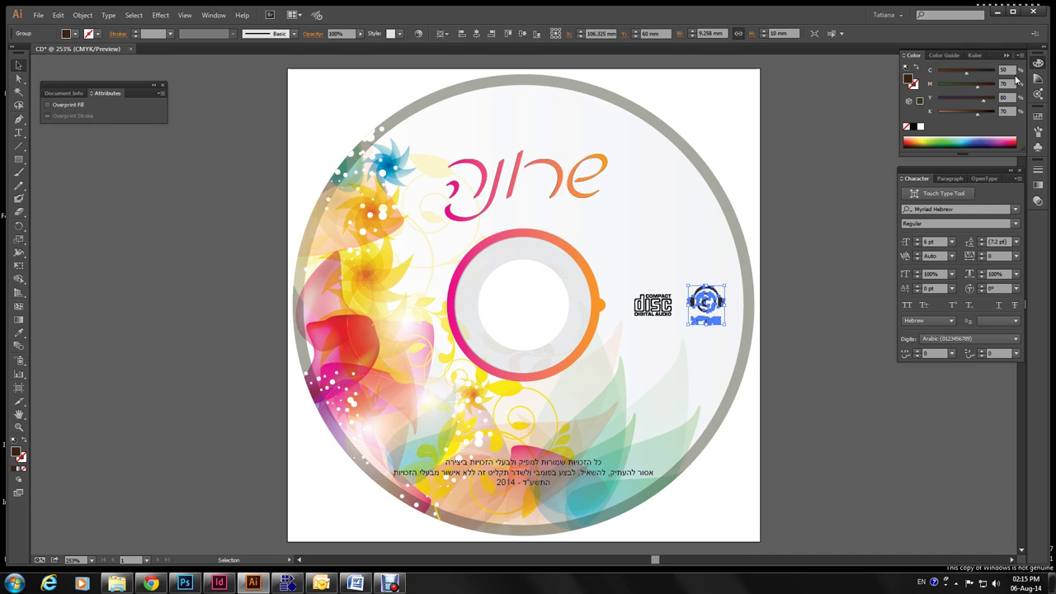
left_click(966, 72)
mouse_move(966, 72)
left_mouse_down()
mouse_move(939, 73)
mouse_move(939, 98)
mouse_move(1019, 117)
left_mouse_up()
left_click(977, 86)
left_click(986, 104)
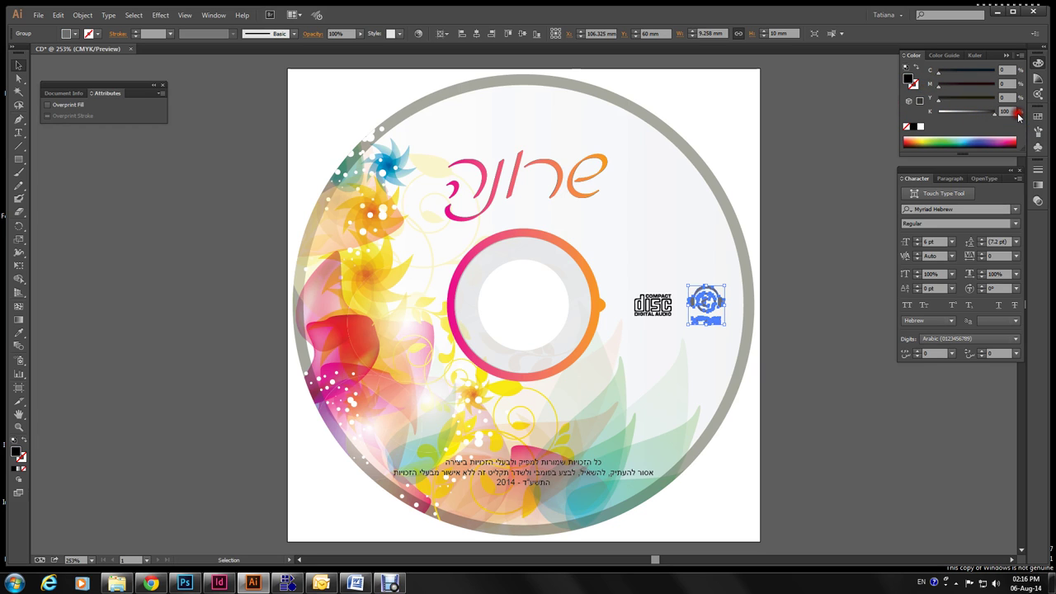
left_click(47, 106)
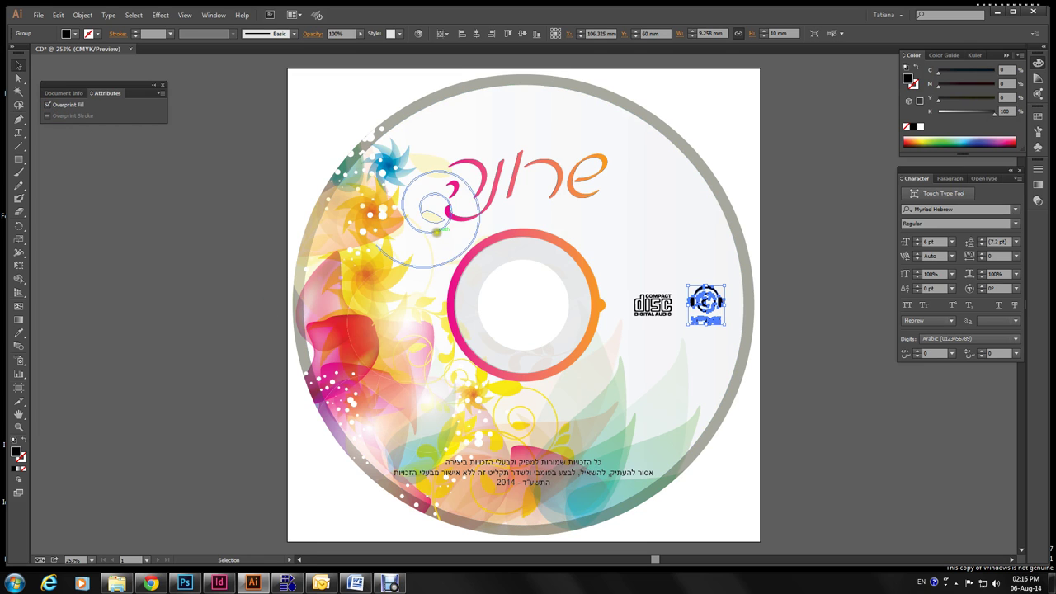
Convert the title שרונה to outlines via Type > Create Outlines
left_click(473, 221)
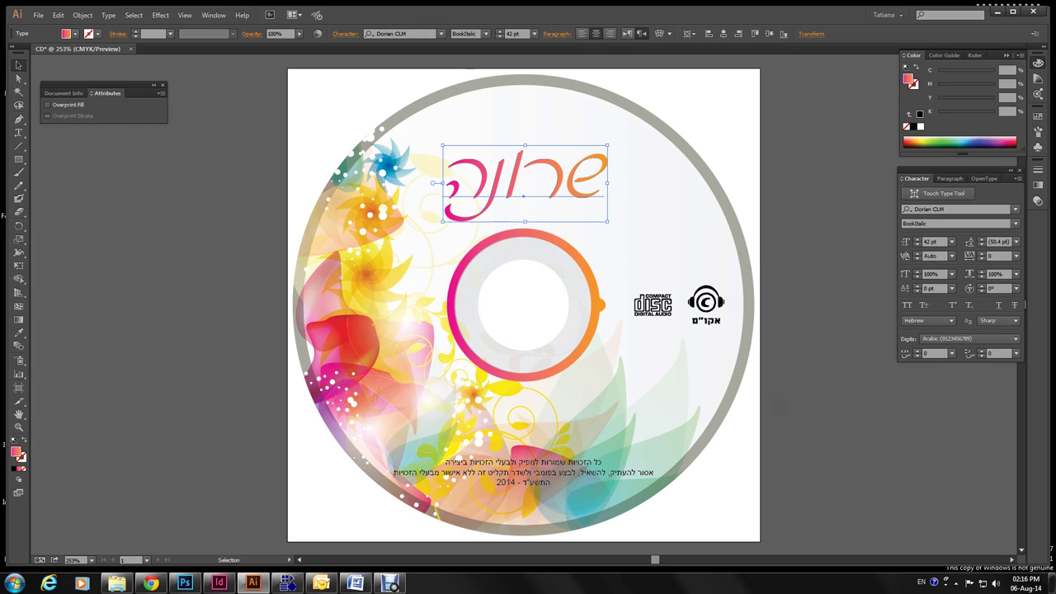
left_click(209, 145)
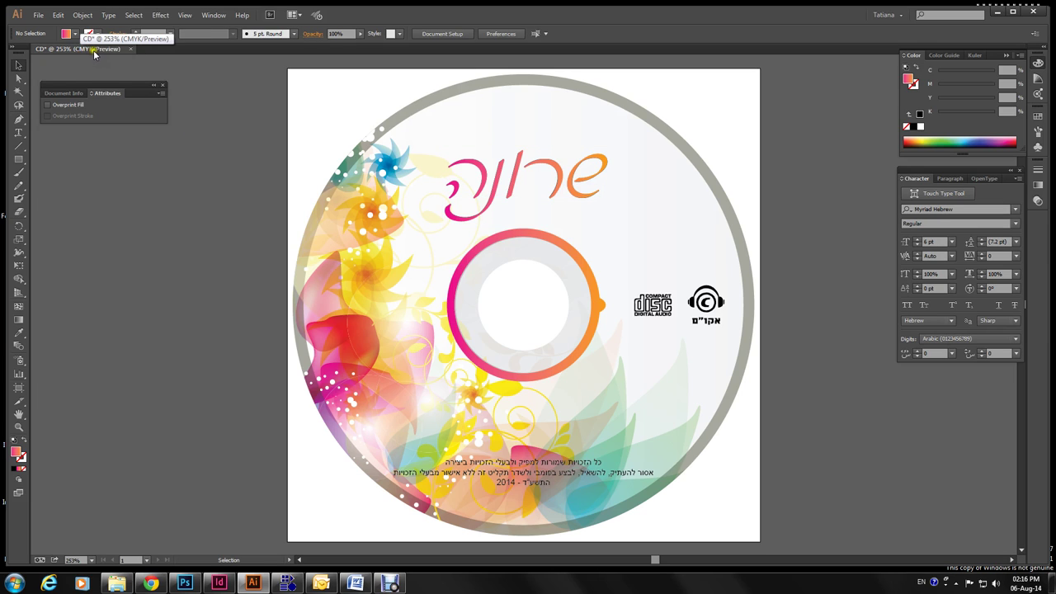
left_click(315, 113)
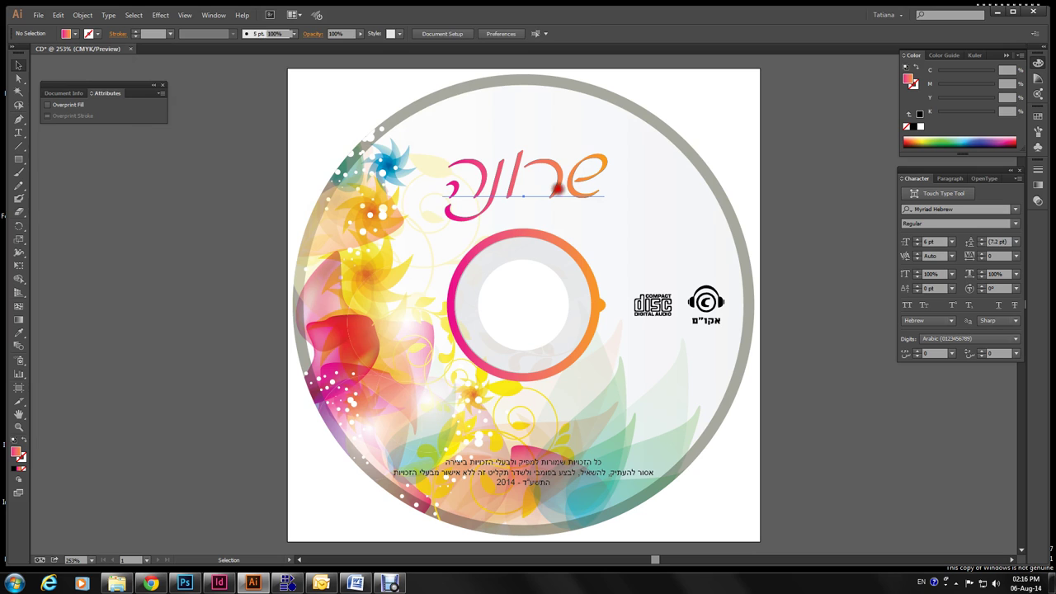
left_click(553, 184)
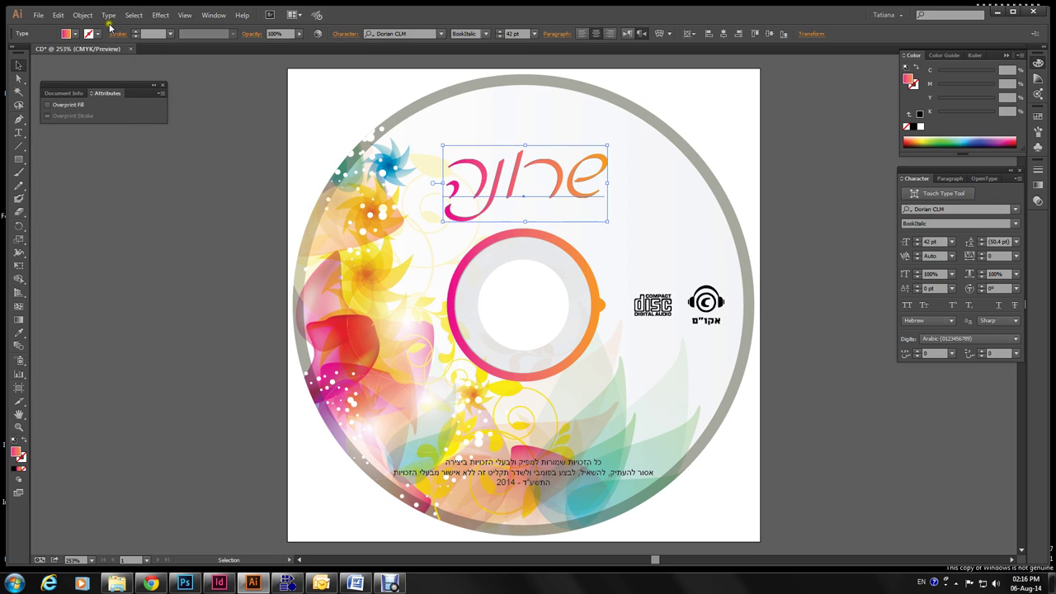
left_click(109, 16)
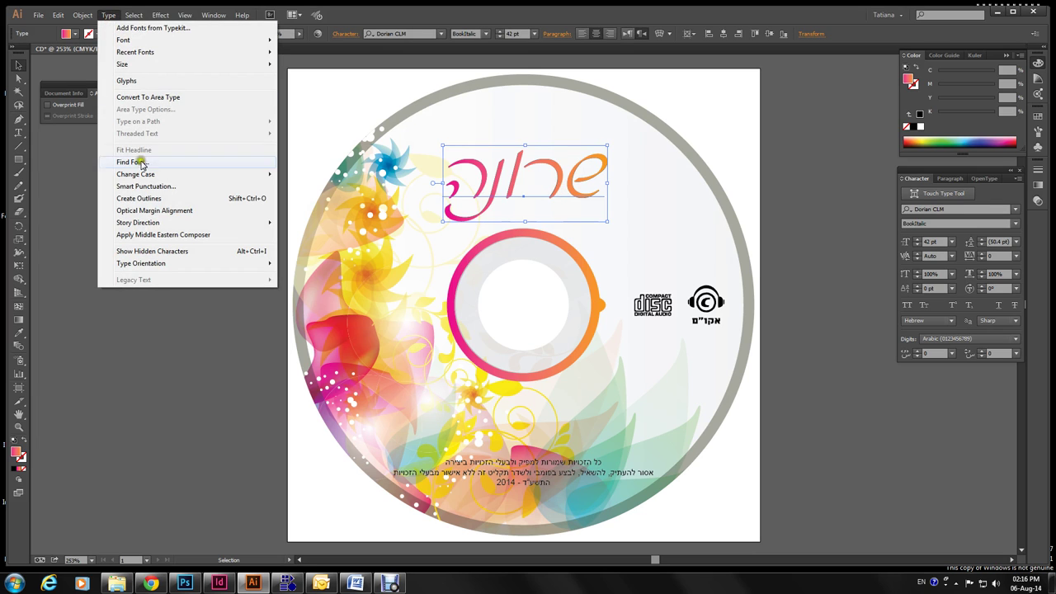
left_click(142, 203)
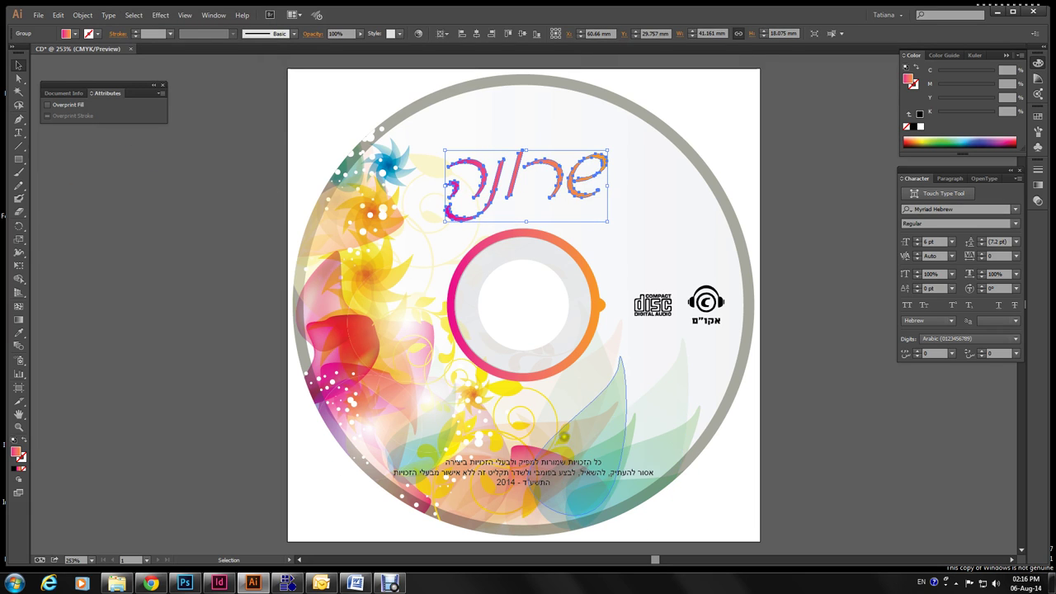
Convert the bottom copyright text to outlines and deselect it
left_click(540, 464)
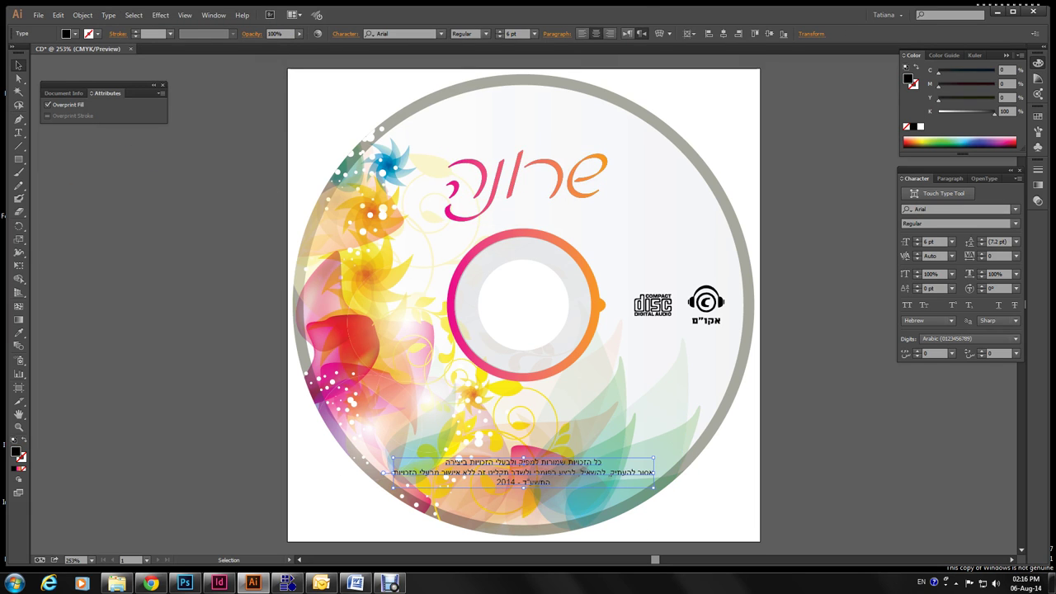
right_click(540, 463)
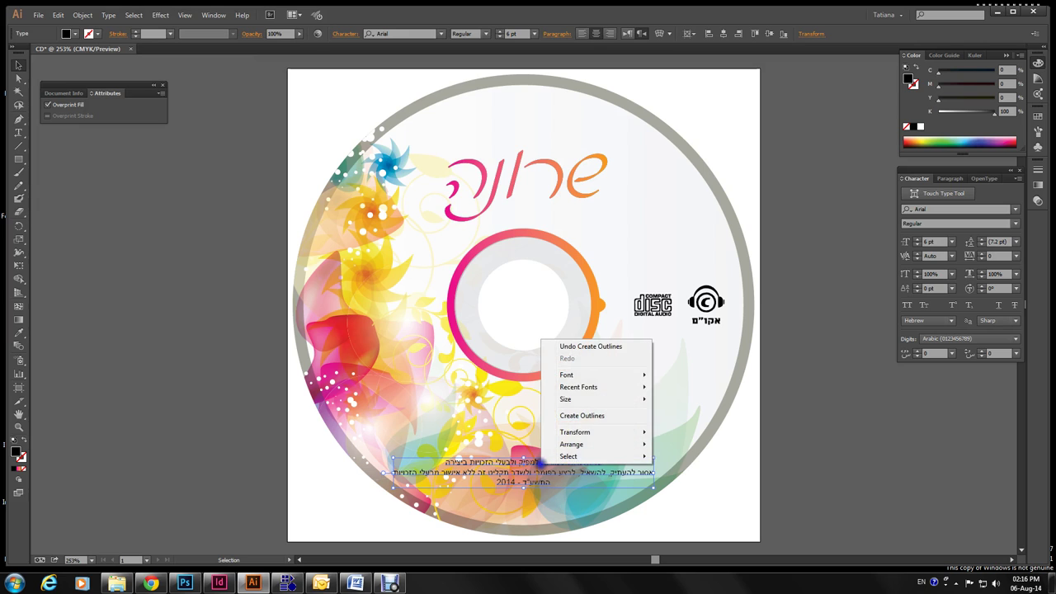
left_click(598, 417)
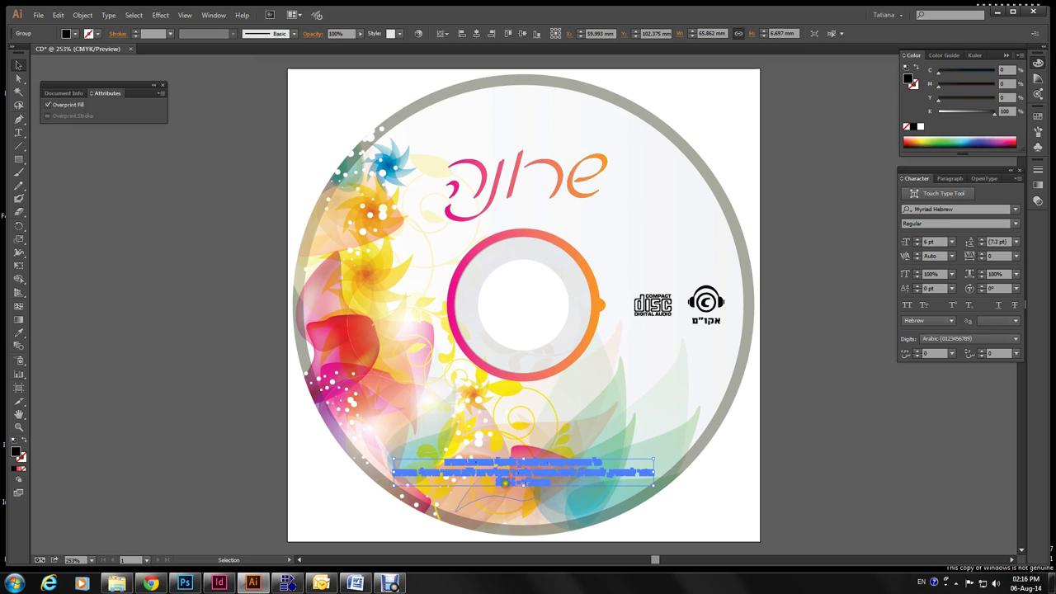
left_click(807, 454)
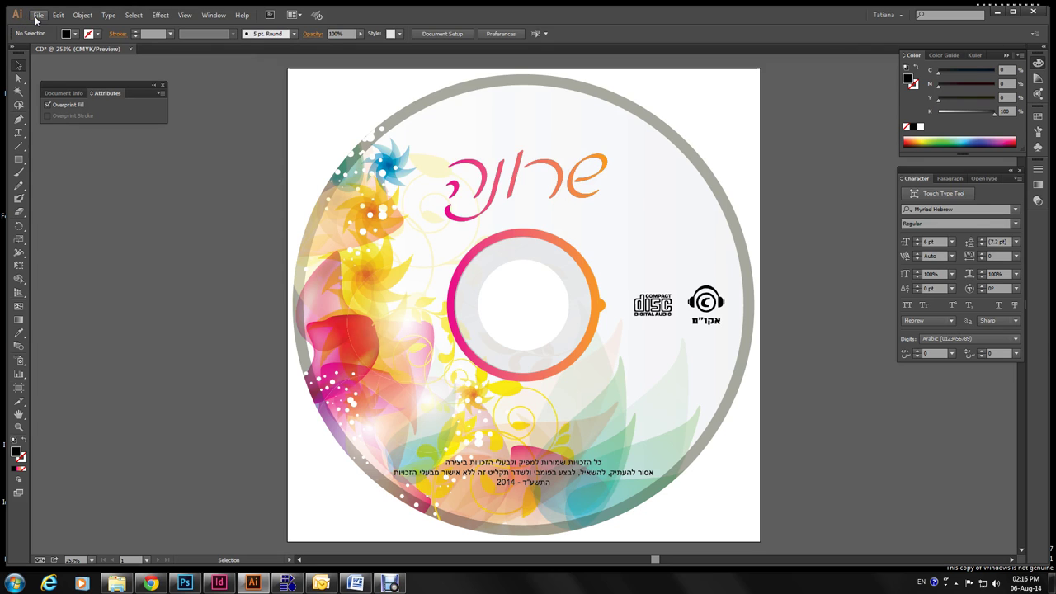
Save a copy named CD as Adobe PDF (*.PDF) to reach the PDF options
left_click(37, 15)
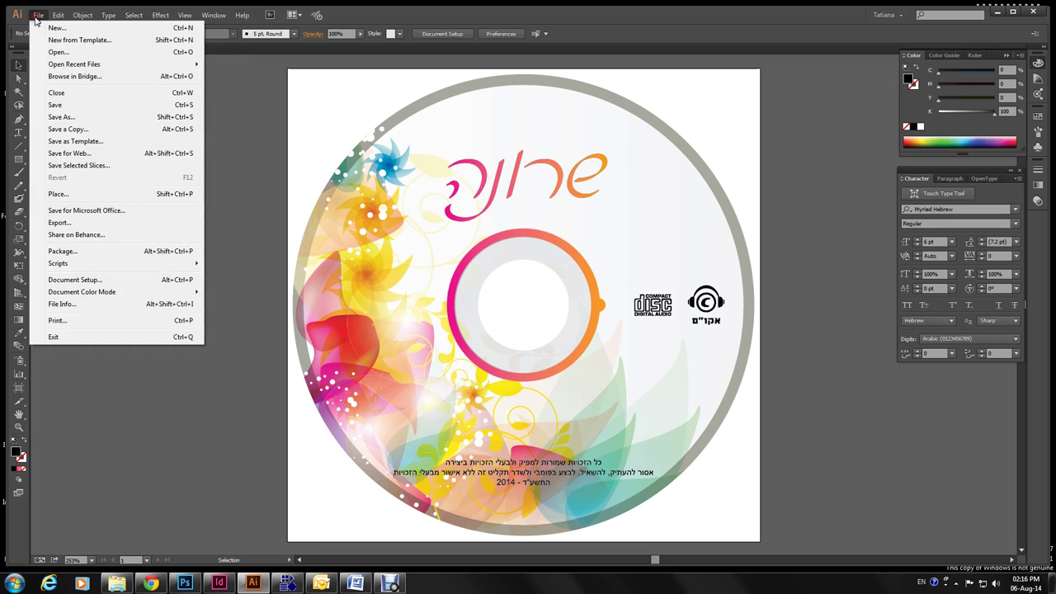
left_click(71, 117)
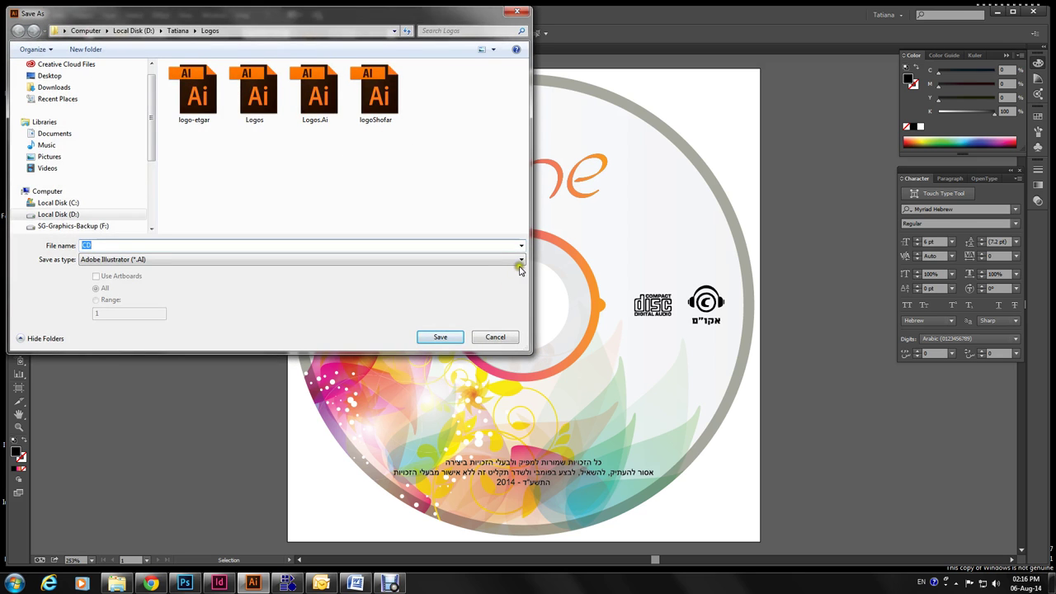
left_click(521, 259)
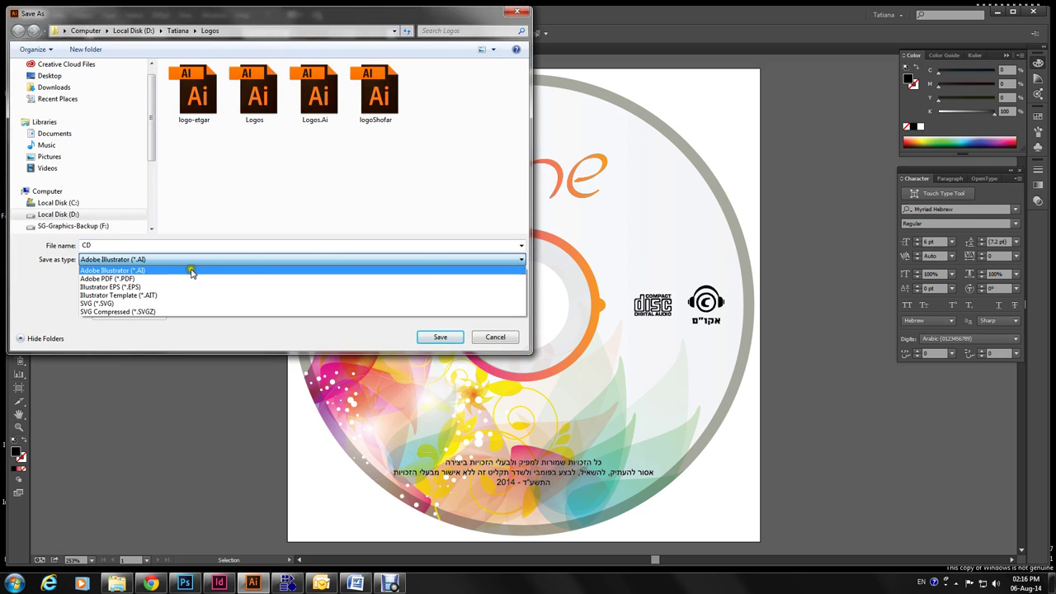
left_click(110, 279)
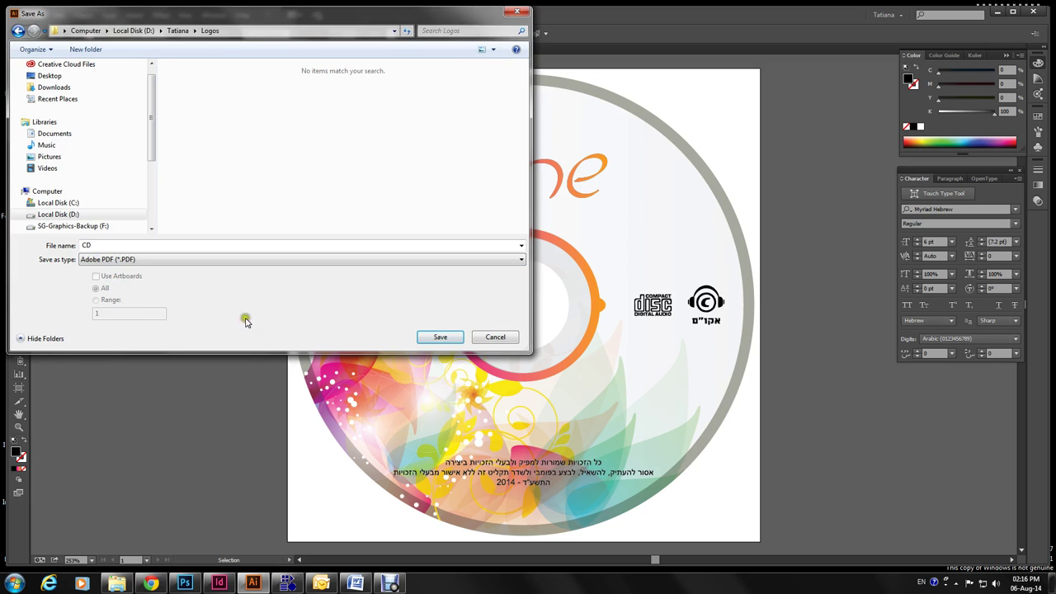
left_click(436, 338)
left_click(484, 313)
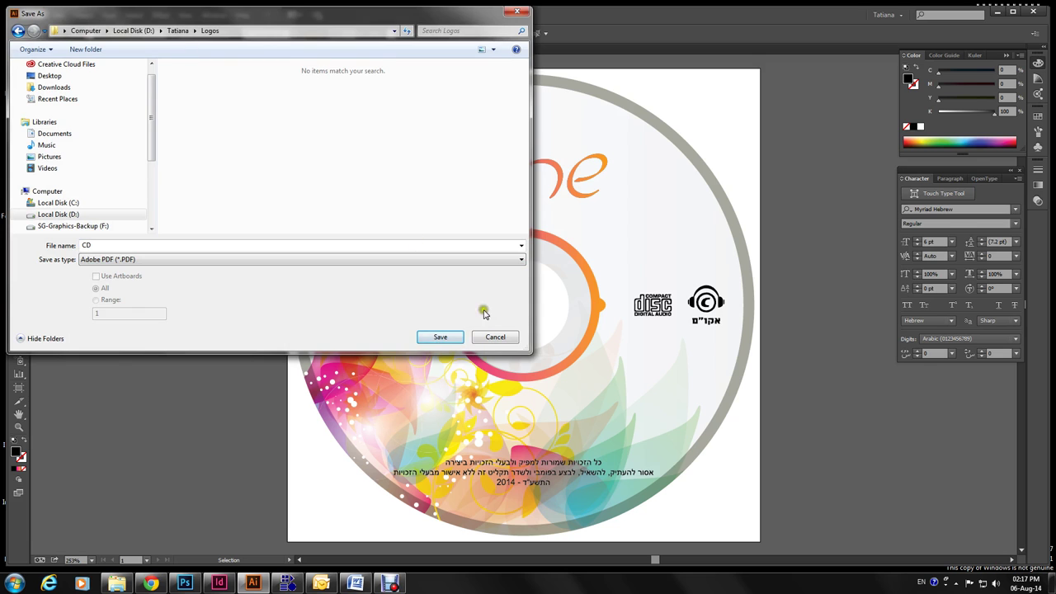
left_click(441, 339)
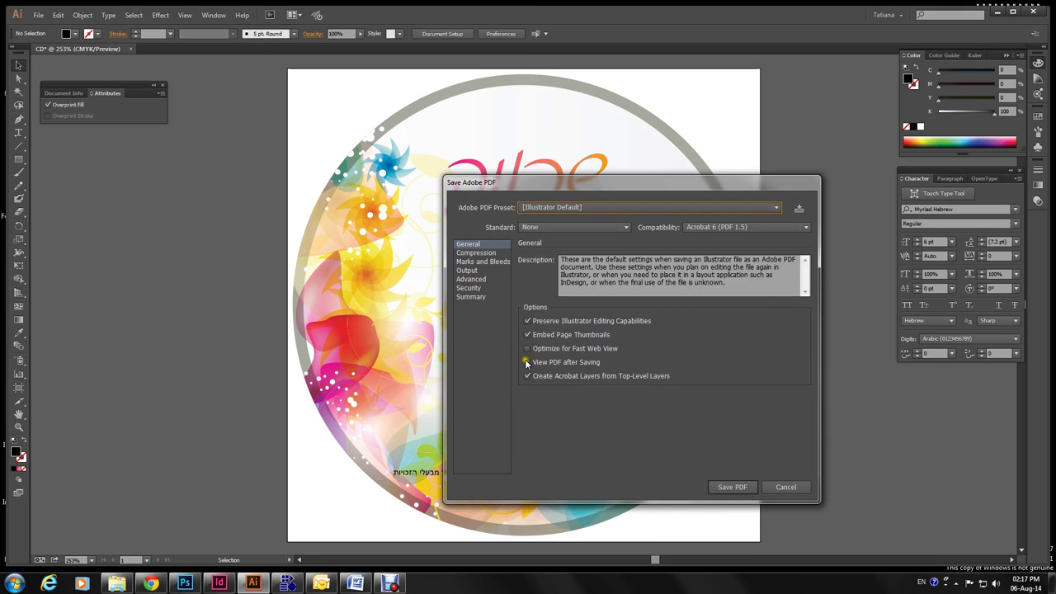
Enable View PDF after Saving, review Marks and Bleeds, and save CD.pdf
left_click(527, 362)
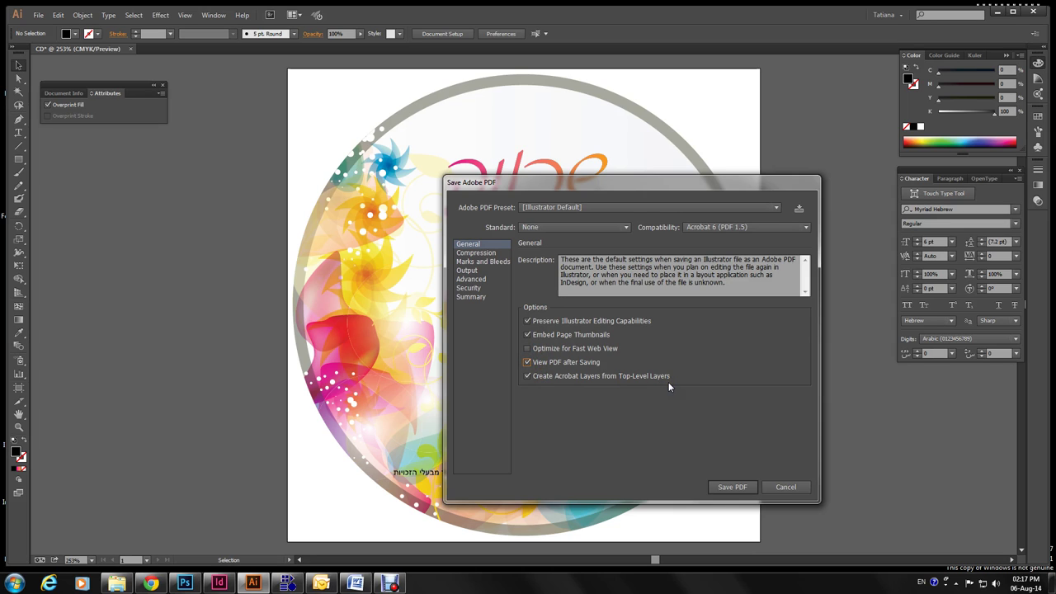
left_click(732, 231)
left_click(749, 489)
left_click(485, 262)
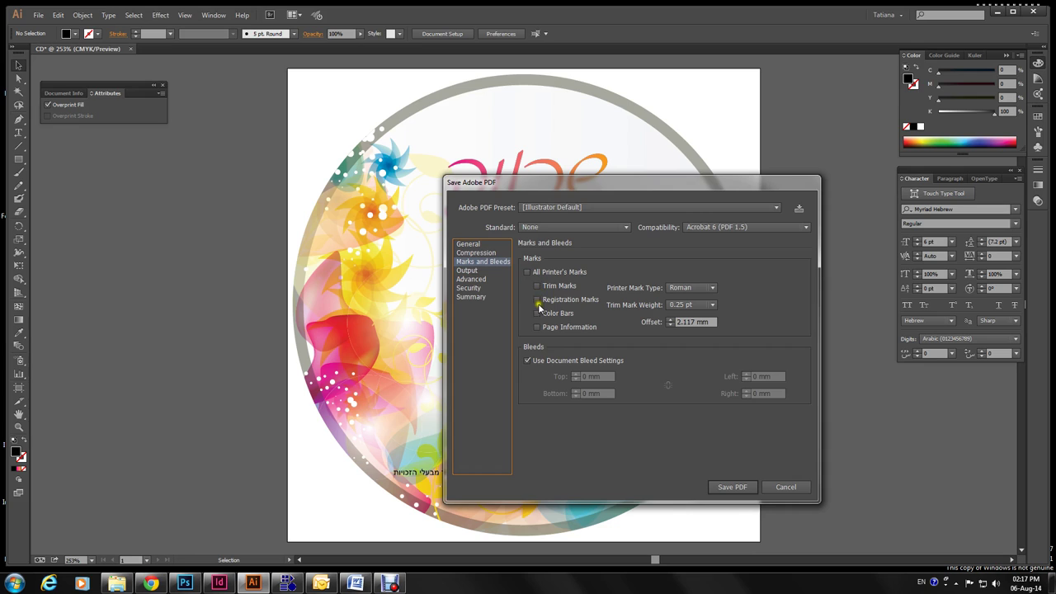
left_click(468, 244)
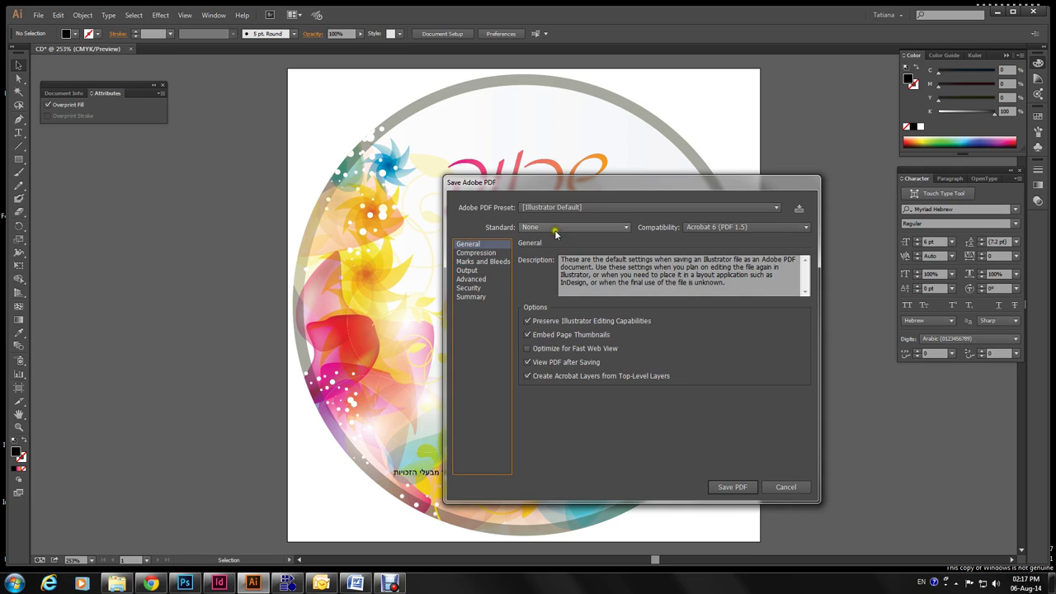
left_click(742, 487)
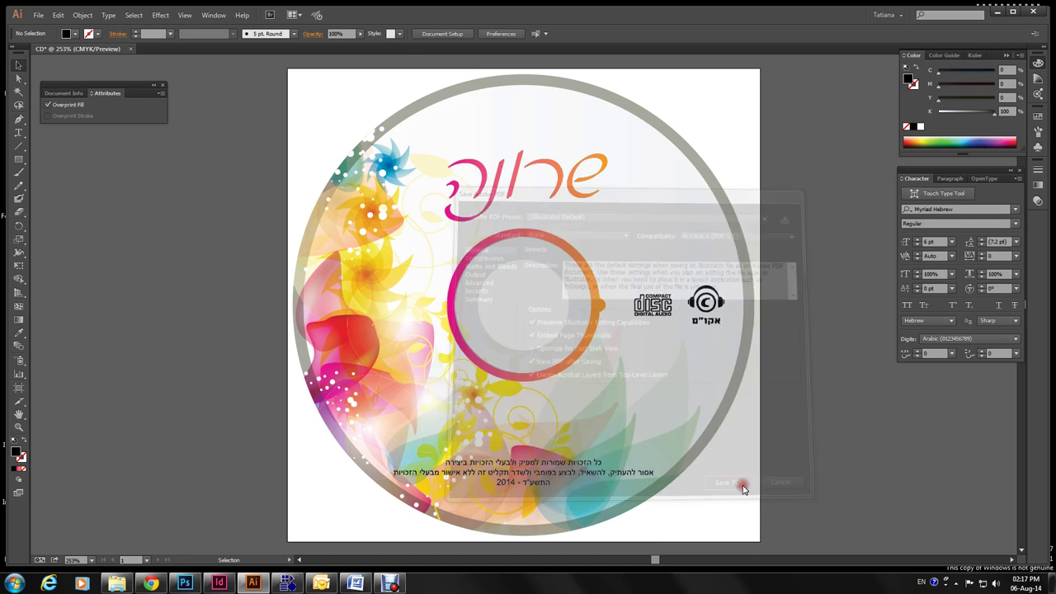